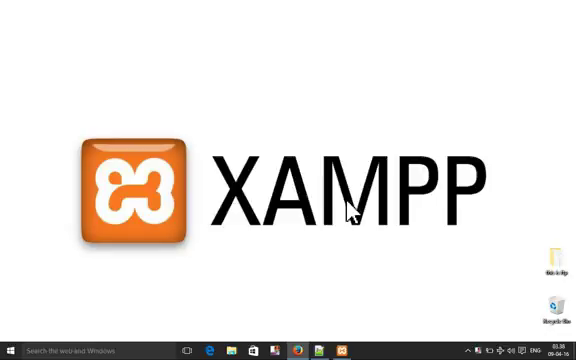
- Bring Notepad++ back to the front, showing httpd-vhosts.conf with its sample VirtualHost entries
right_click(296, 87)
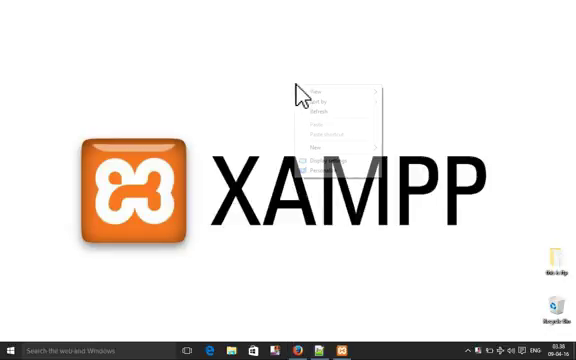
left_click(318, 112)
- Switch to the hosts file and open its etc folder in File Explorer
left_click(318, 350)
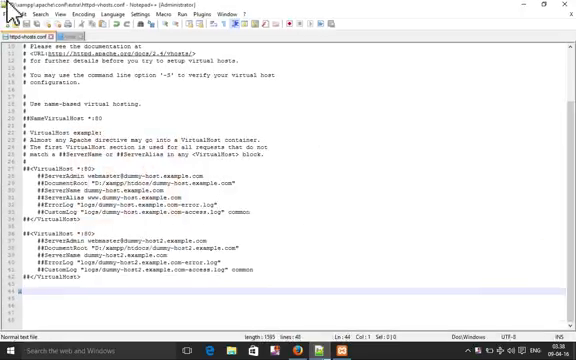
left_click(68, 37)
right_click(68, 37)
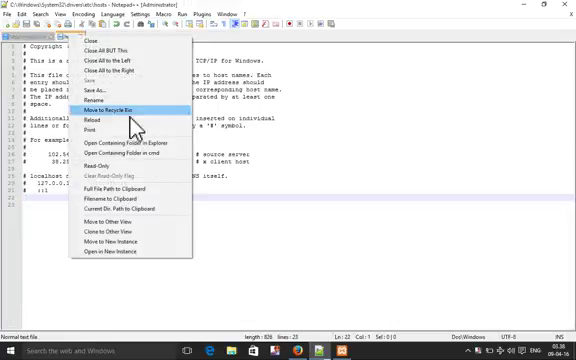
left_click(60, 258)
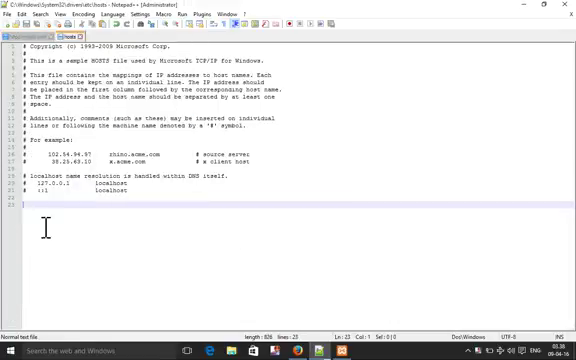
right_click(68, 37)
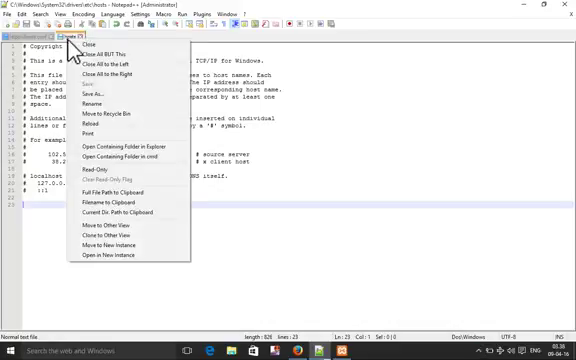
left_click(115, 147)
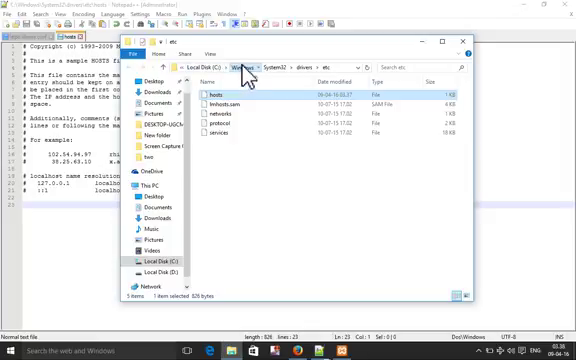
- Browse up to the Windows folder and back to etc, then close that window
left_click(242, 67)
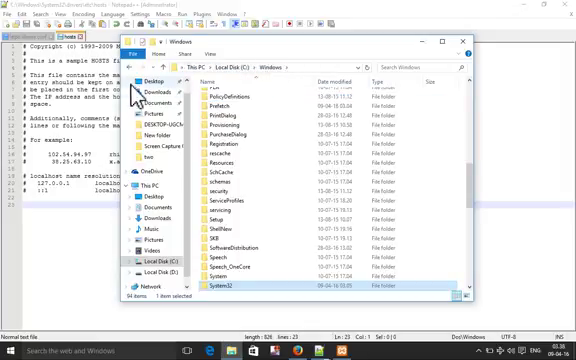
left_click(135, 67)
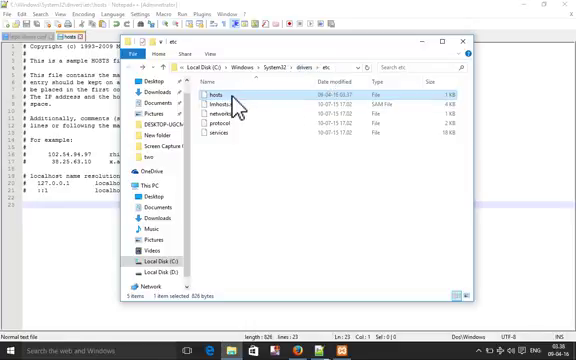
left_click(462, 41)
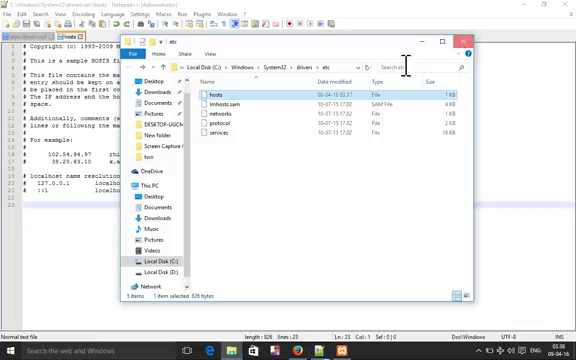
- Open the extra folder containing httpd-vhosts.conf in File Explorer
left_click(28, 37)
right_click(28, 37)
left_click(87, 145)
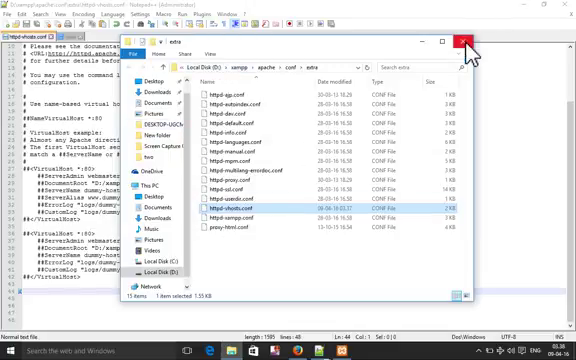
- Close the extra folder window and paste a four-line VirtualHost *:80 block at the end of httpd-vhosts.conf
left_click(468, 45)
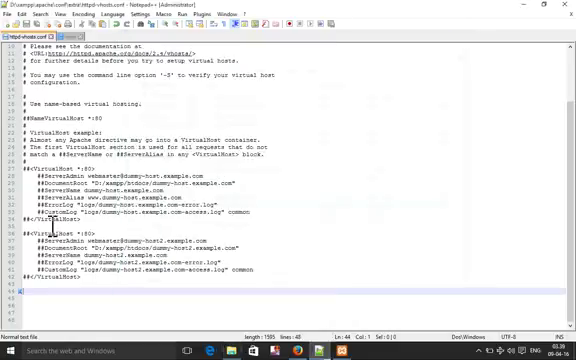
type("<VirtualHost *:80>     DocumentRoot \"D:\\xampp\\htdocs\\one\"     ServerName mydomain.org </VirtualHost>")
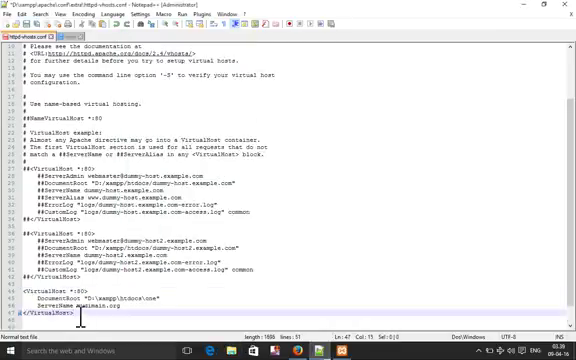
left_click_drag(75, 312, 27, 290)
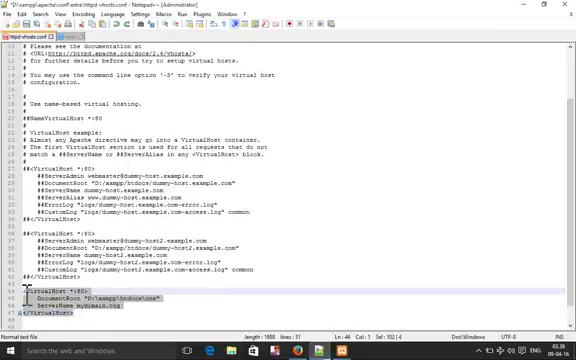
left_click(77, 300)
- Check the block's DocumentRoot folder 'one' and its ServerName mydomain.org
left_click(152, 298)
double_click(152, 298)
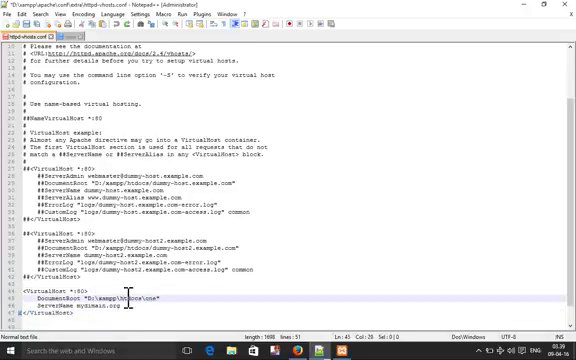
double_click(90, 306)
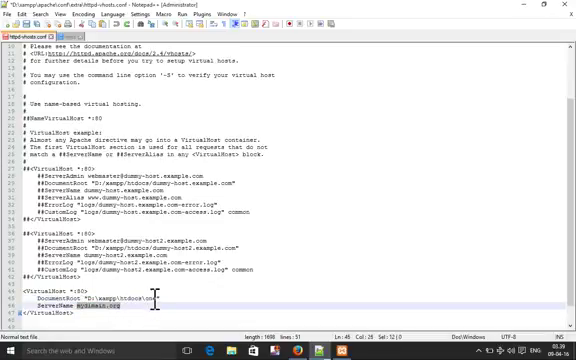
double_click(153, 298)
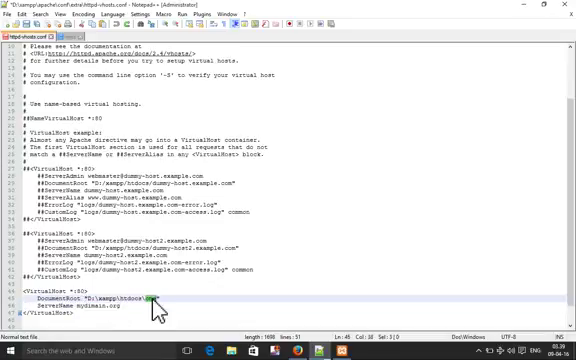
double_click(100, 305)
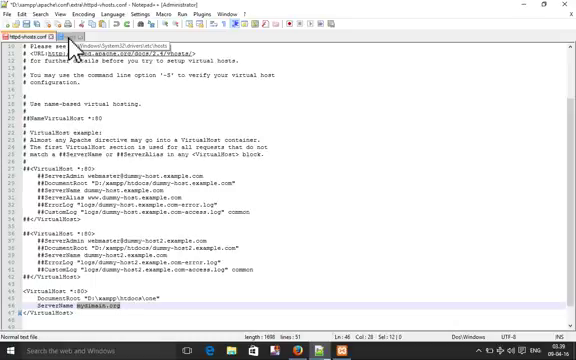
- Add the '127.0.0.1 mydomain.org' mapping line to the hosts file
left_click(72, 38)
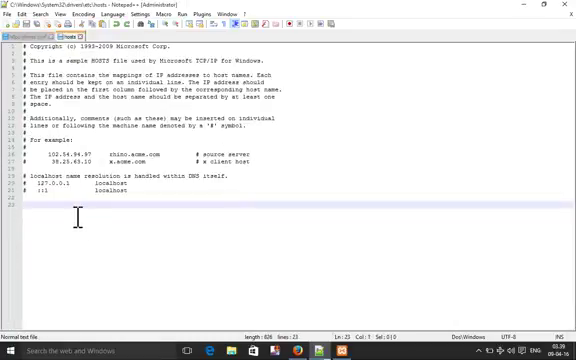
type("127.0.0.1       mydomain.org")
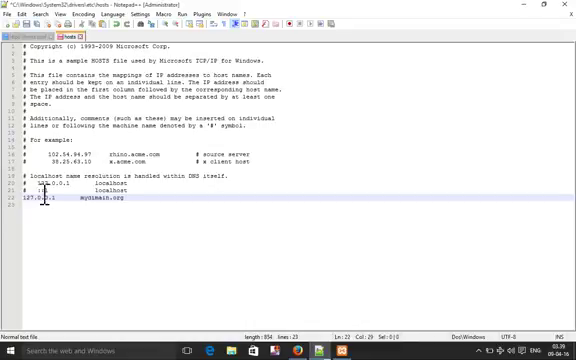
left_click_drag(56, 197, 29, 198)
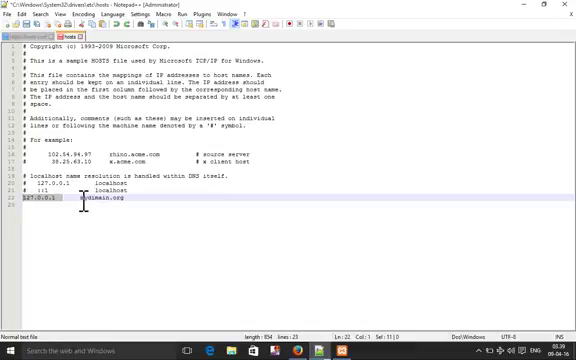
left_click_drag(81, 198, 129, 197)
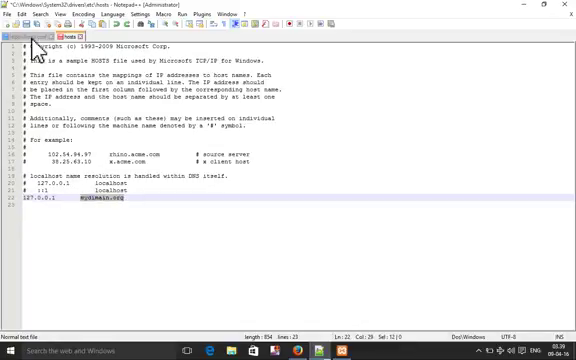
- Compare the hosts entry with httpd-vhosts.conf, then bring up the XAMPP Control Panel
left_click(32, 37)
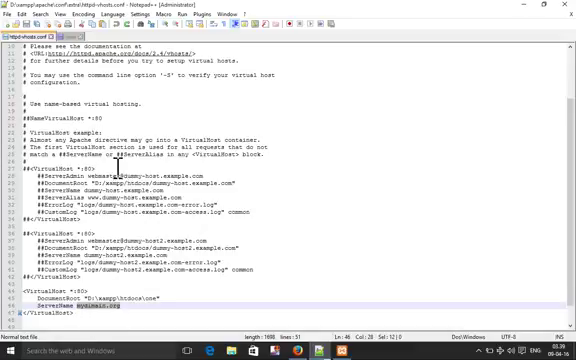
left_click(70, 37)
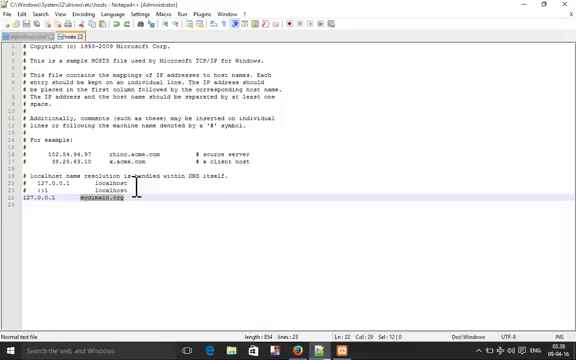
left_click(340, 350)
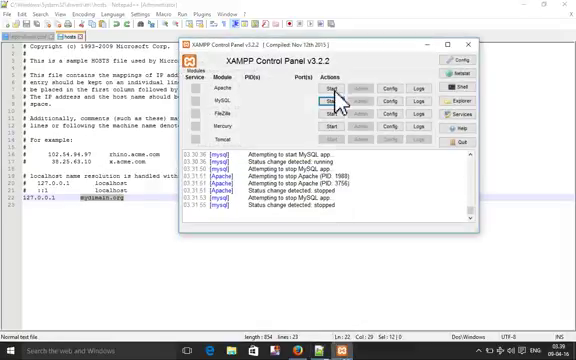
- Start Apache, then open Firefox to enter mydomain.org in the address bar
left_click(332, 89)
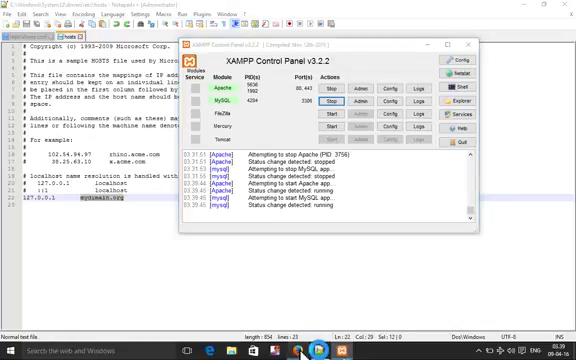
left_click(300, 350)
left_click(130, 22)
type("mydomain.org")
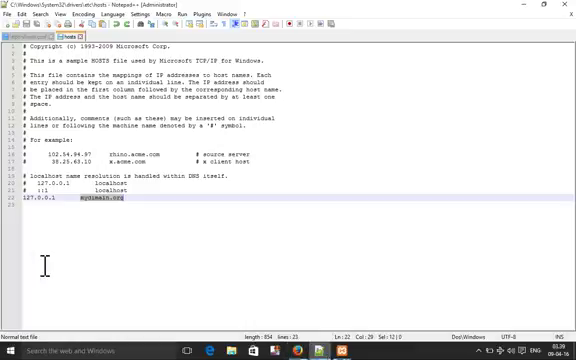
- Paste a copy of the mydomain.org VirtualHost block below the original in httpd-vhosts.conf
left_click(25, 36)
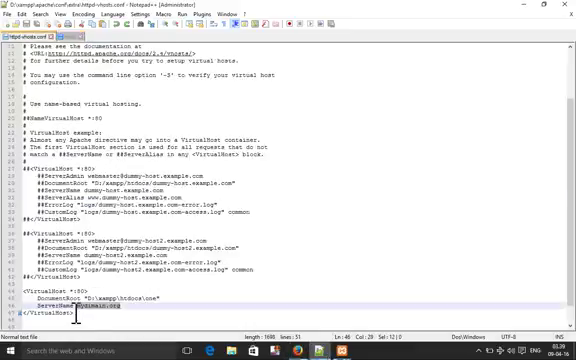
left_click_drag(122, 306, 22, 291)
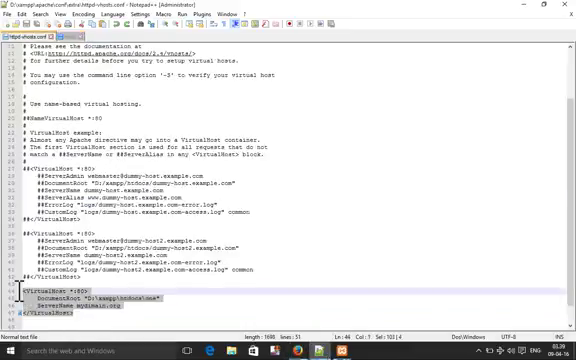
left_click(82, 313)
key("ctrl+v")
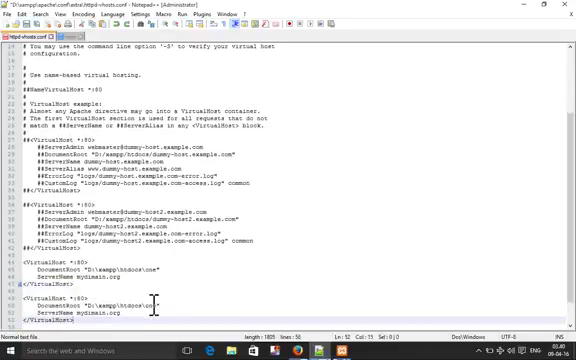
- Point the copied block's DocumentRoot to D:\xampp\htdocs\fname with ServerName xxx.org
double_click(150, 305)
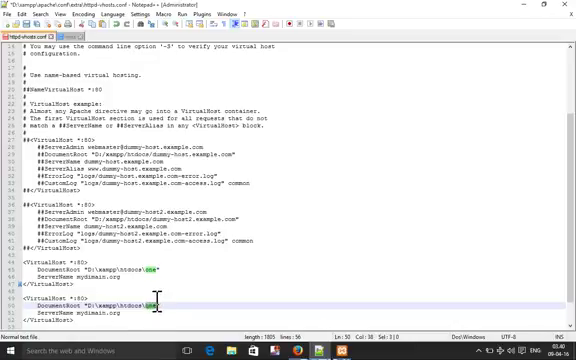
type("two")
double_click(91, 313)
type("xxx")
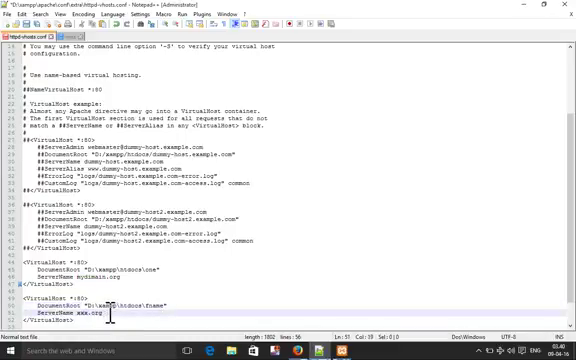
left_click_drag(104, 313, 37, 313)
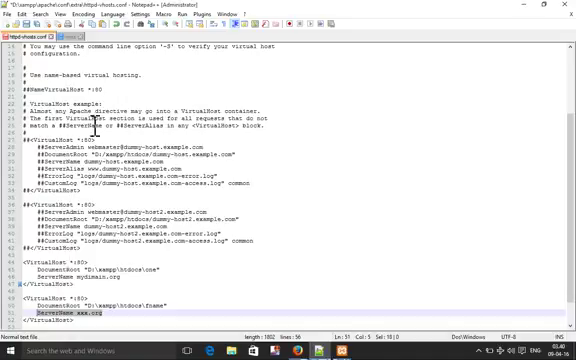
left_click(68, 37)
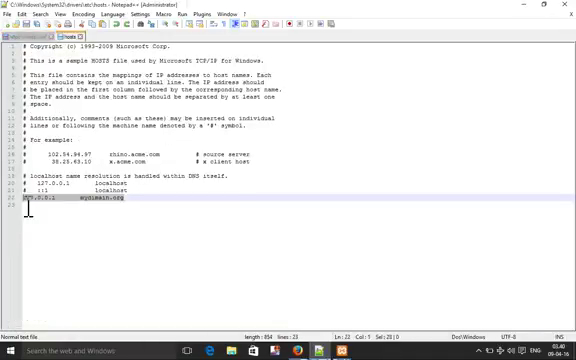
- Duplicate the hosts mapping line and give it the domain md.org, matching the new ServerName
key("BackSpace")
key("ctrl+d")
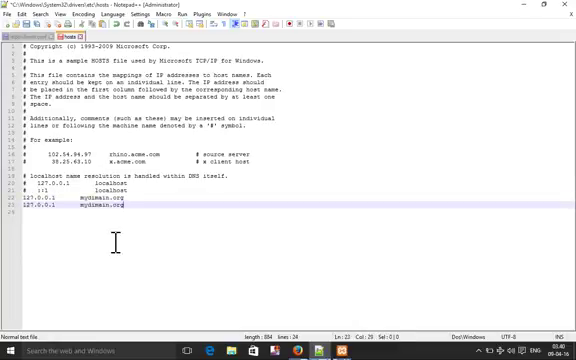
left_click(30, 37)
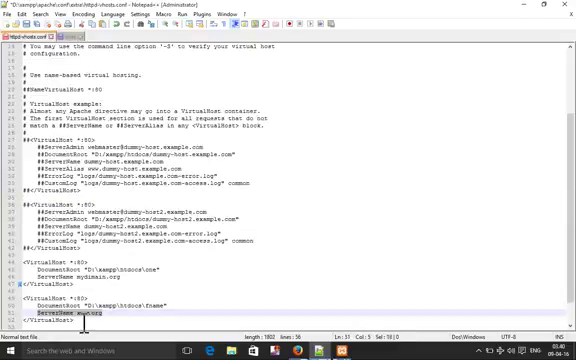
type("e")
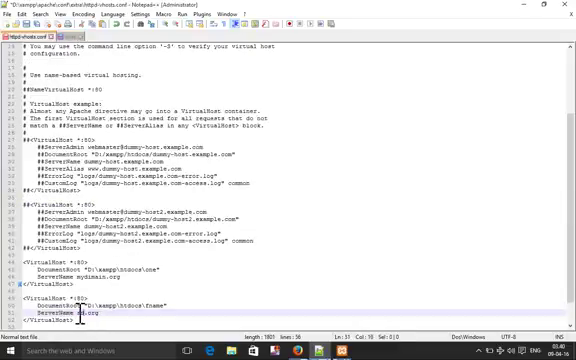
left_click_drag(78, 313, 100, 313)
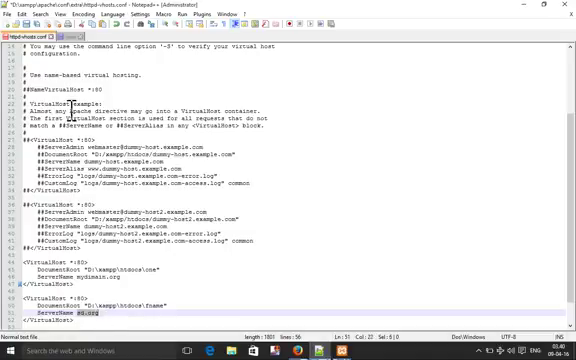
left_click(76, 37)
left_click_drag(80, 205, 130, 205)
type("md.org")
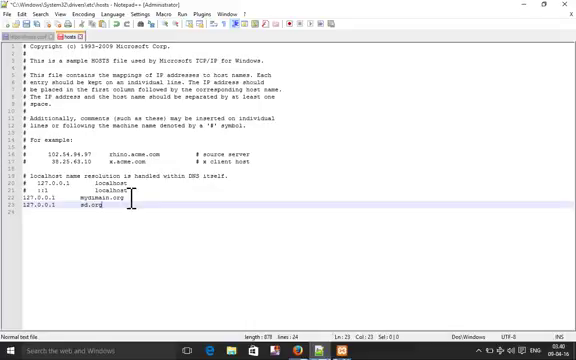